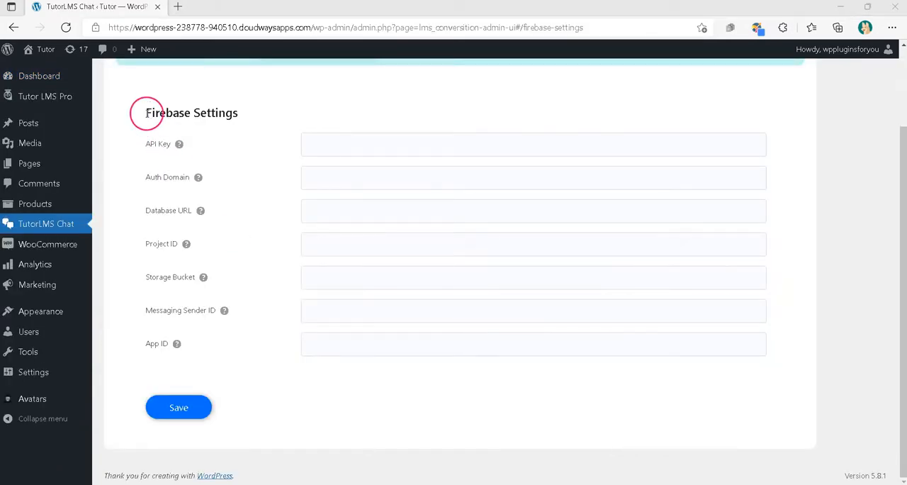
drag(146, 113, 171, 109)
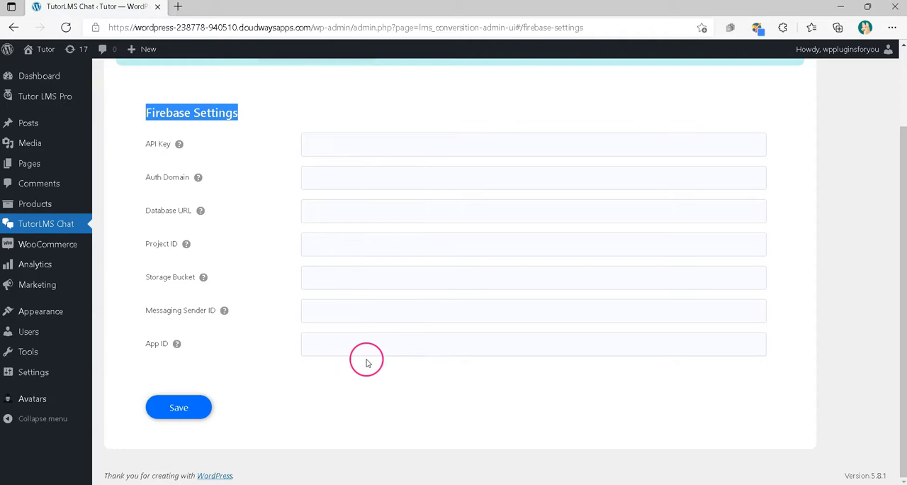
click(501, 402)
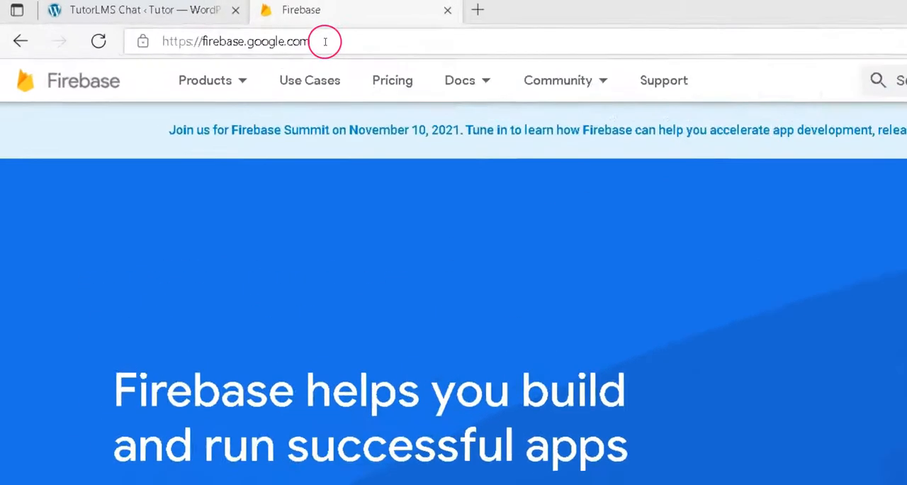
Open firebase.google.com in a new browser tab and go to the Firebase console
drag(212, 27, 162, 31)
drag(320, 61, 194, 51)
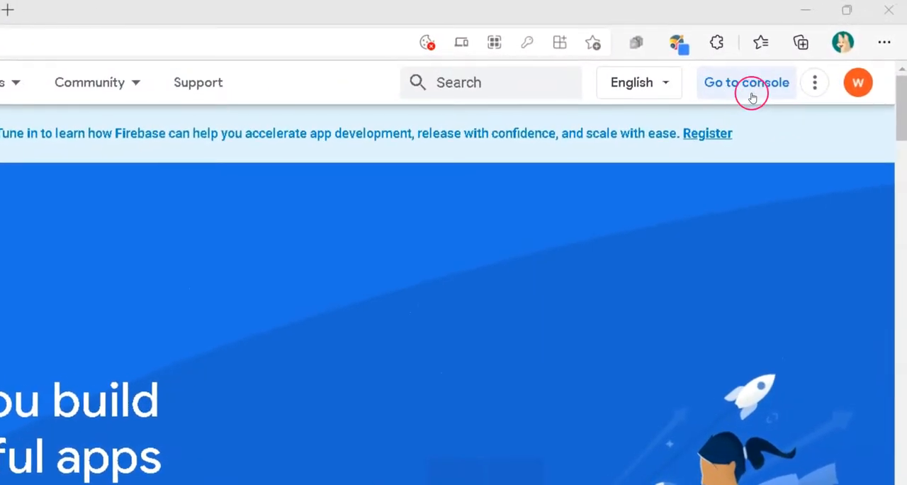
click(752, 97)
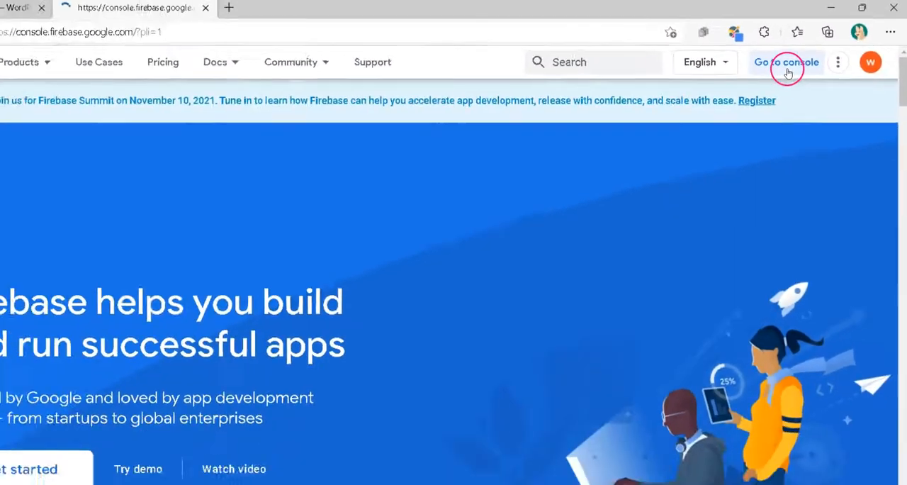
Start a new Firebase project named TutorLMSChat and continue past the naming stage
click(261, 203)
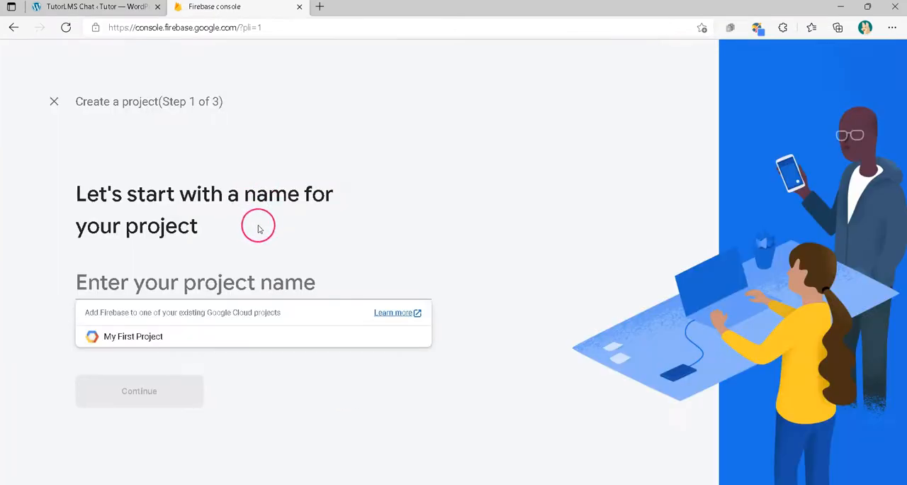
click(147, 292)
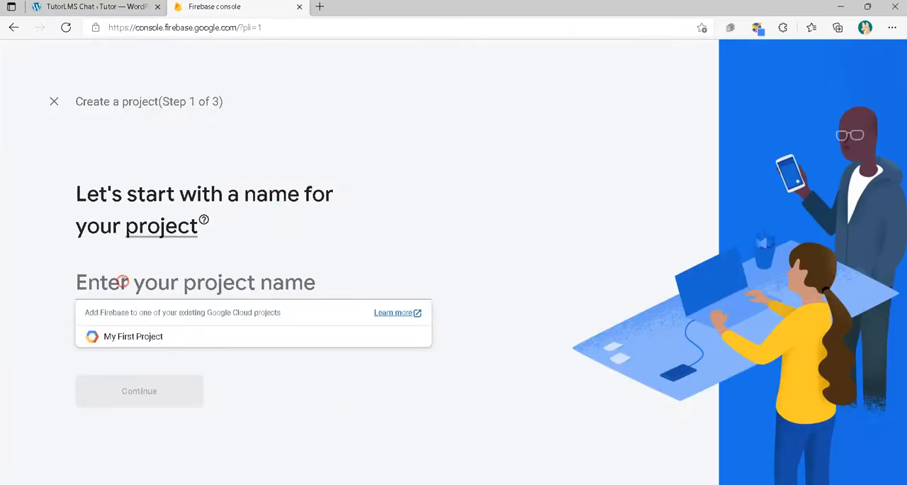
text(T)
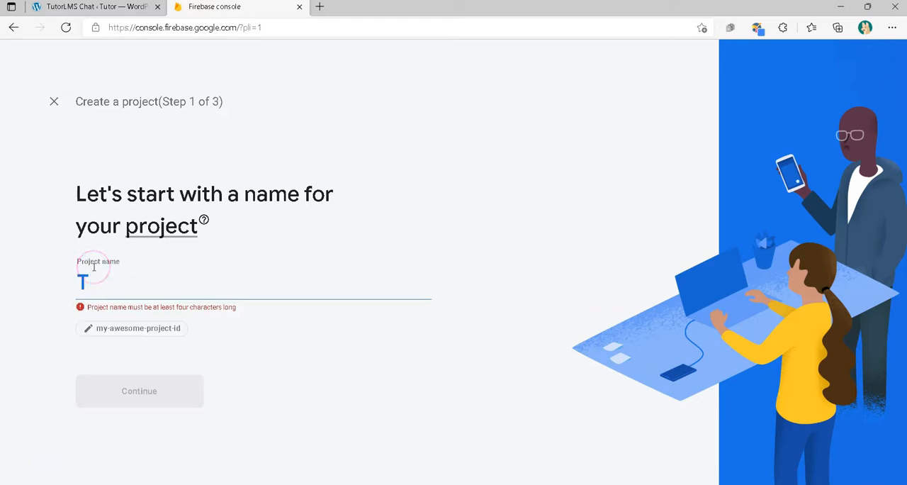
text(utorLMS)
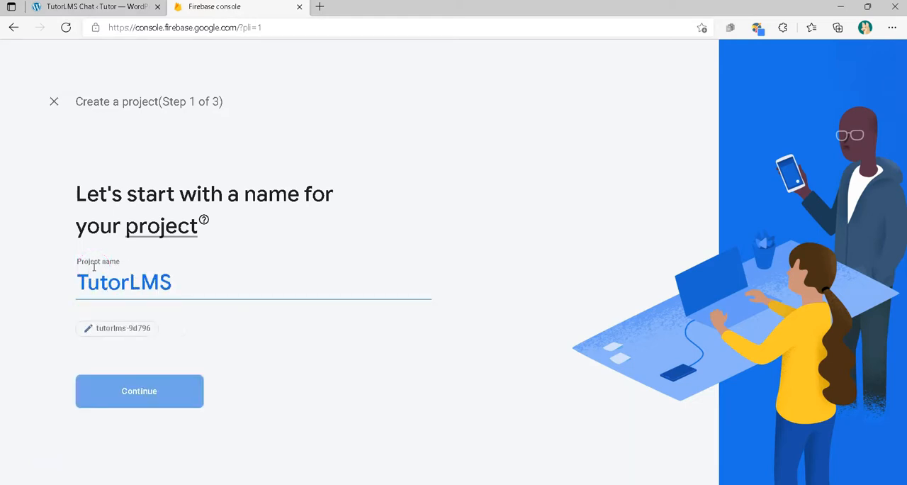
text(CHat)
drag(206, 282, 70, 281)
text(h)
click(162, 395)
Keep Google Analytics enabled, choose an Analytics account, create the project and continue to its overview
scroll(289, 390, down, 2)
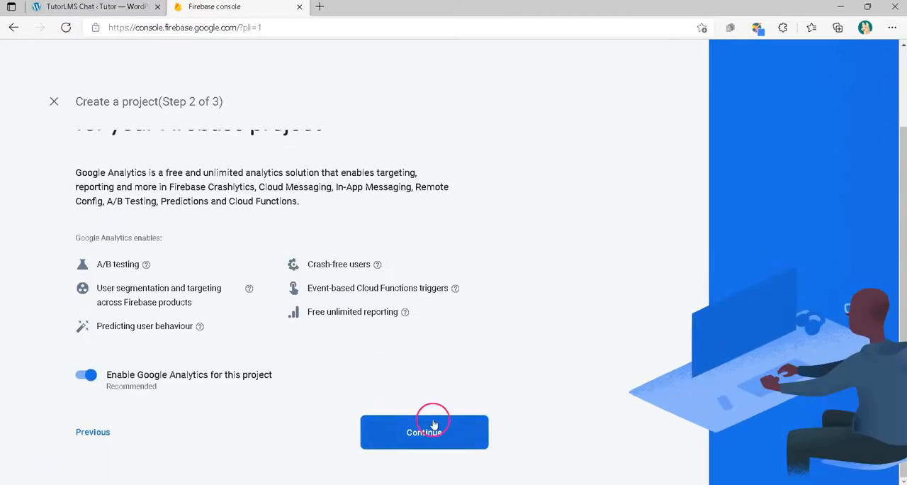
click(427, 425)
click(183, 277)
click(174, 269)
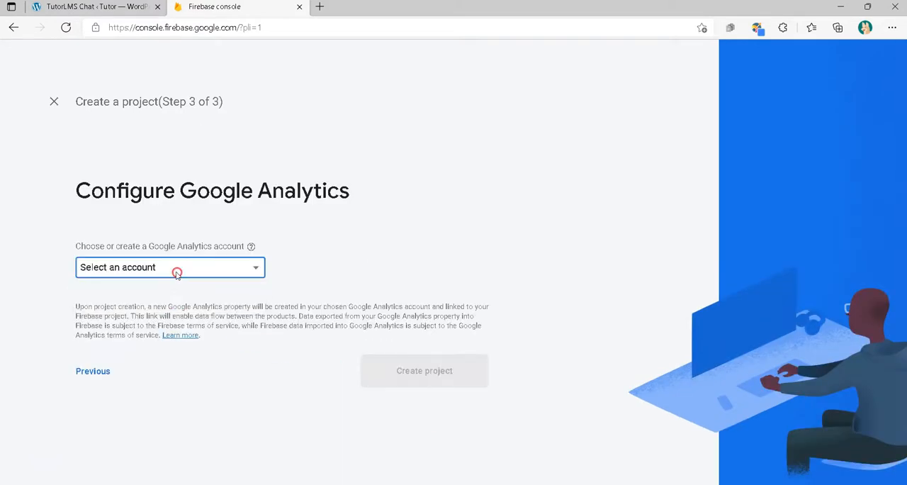
click(453, 400)
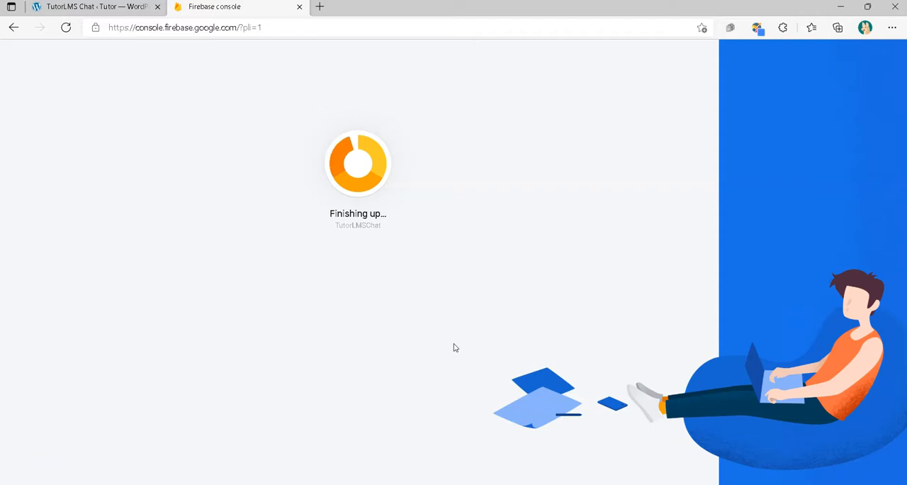
click(360, 298)
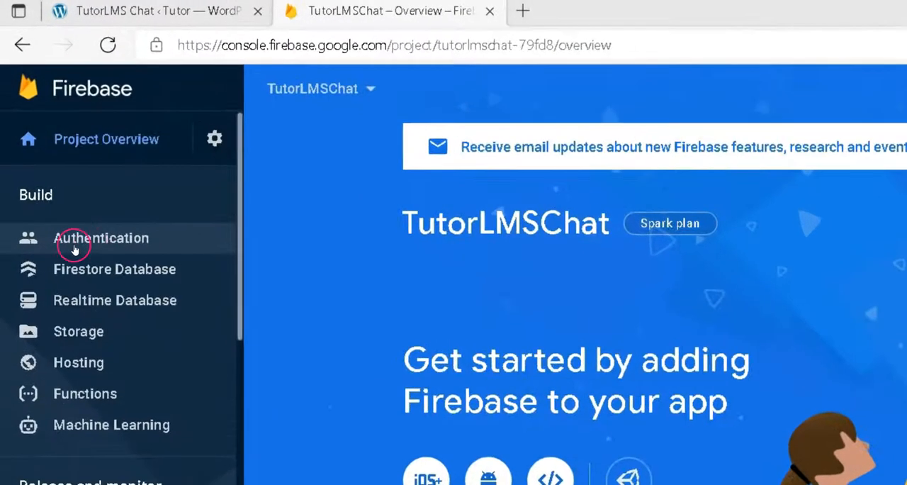
Set up Authentication with the Email/Password provider, enabling both Email/Password and Email link (passwordless sign-in), and save it
click(71, 244)
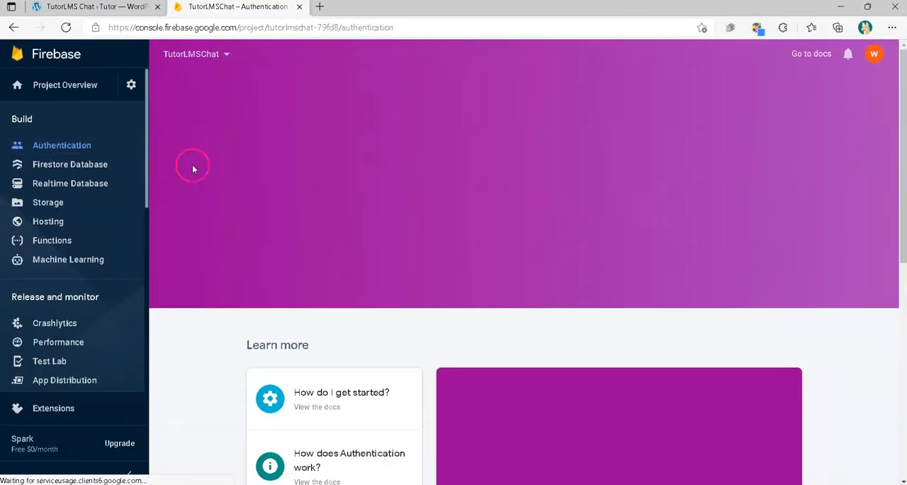
click(284, 222)
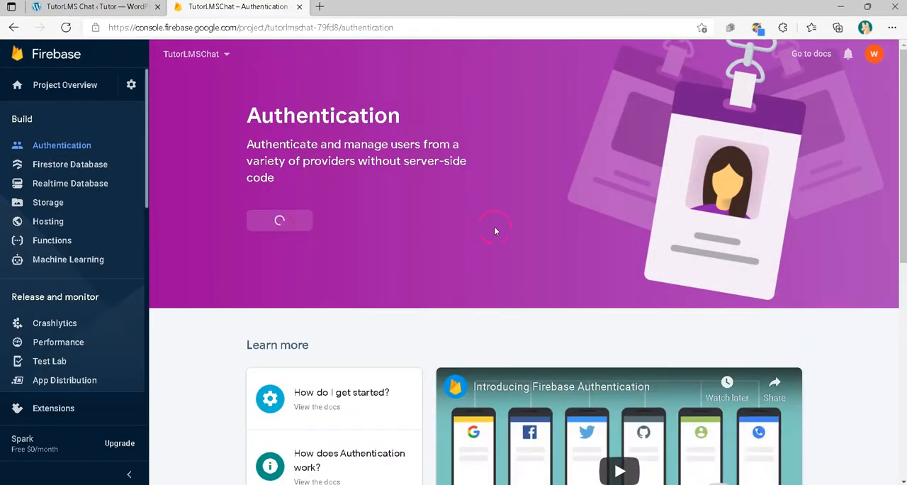
scroll(510, 241, down, 2)
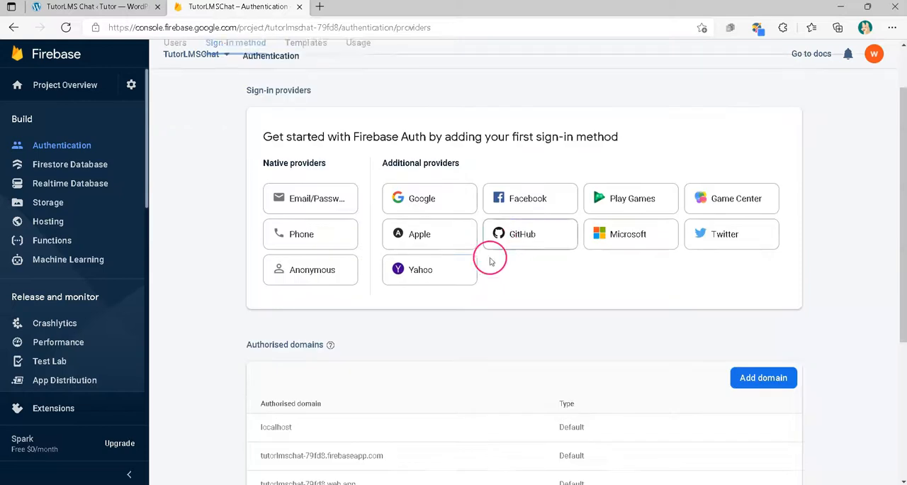
click(307, 205)
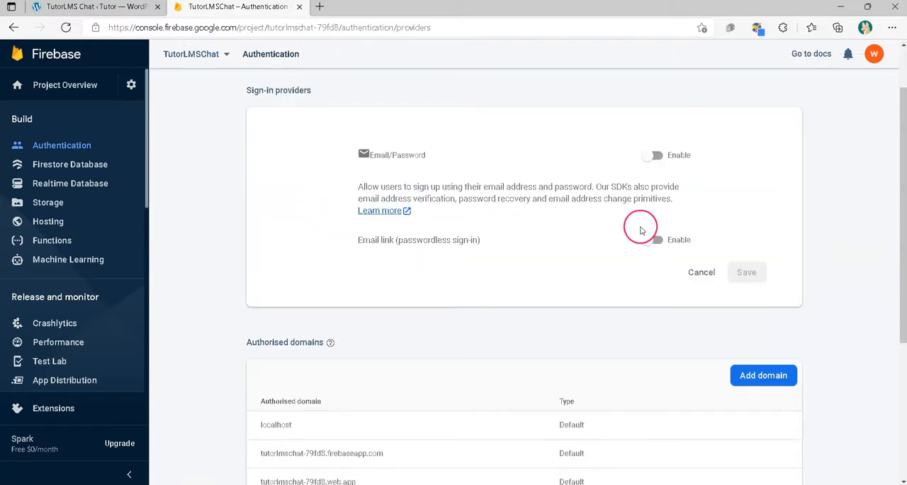
click(661, 154)
click(654, 239)
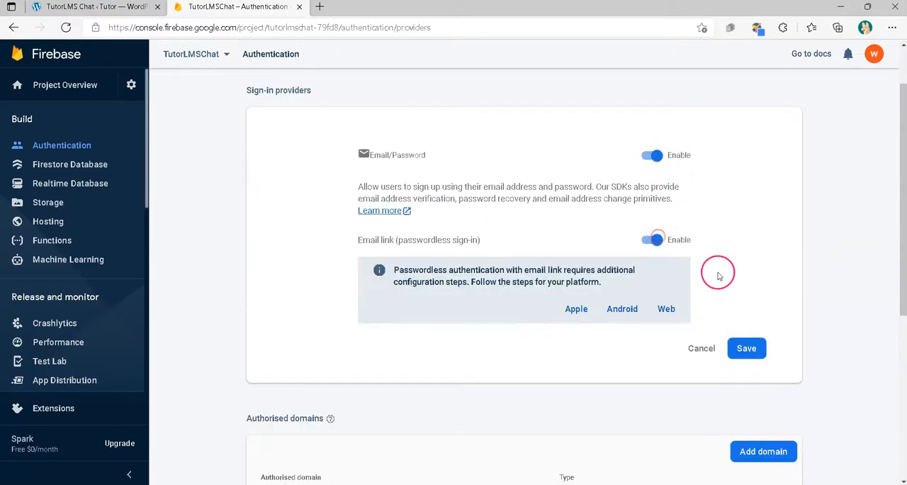
click(746, 348)
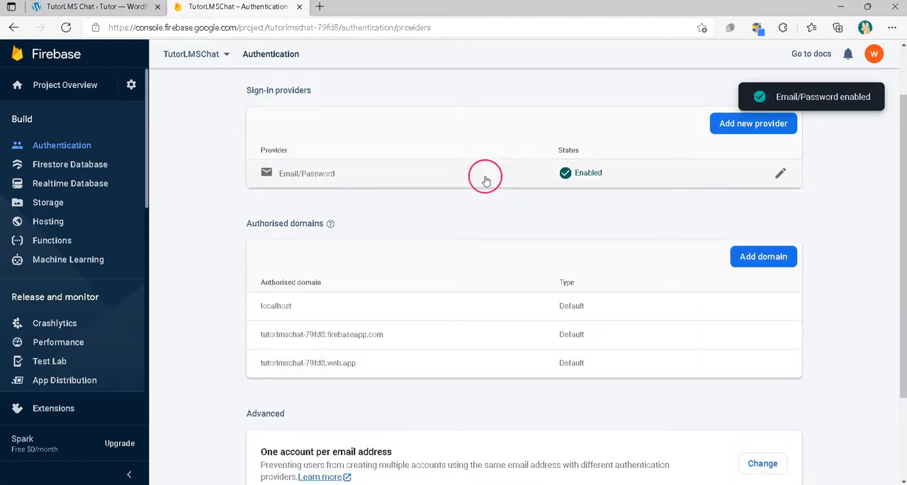
Create a Realtime Database located in United States (us-central1) with the default security rules
scroll(524, 276, up, 2)
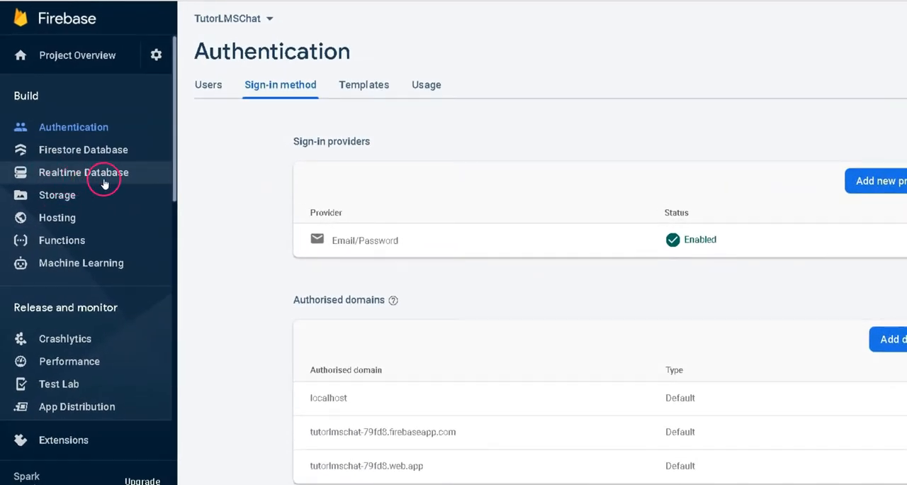
click(104, 183)
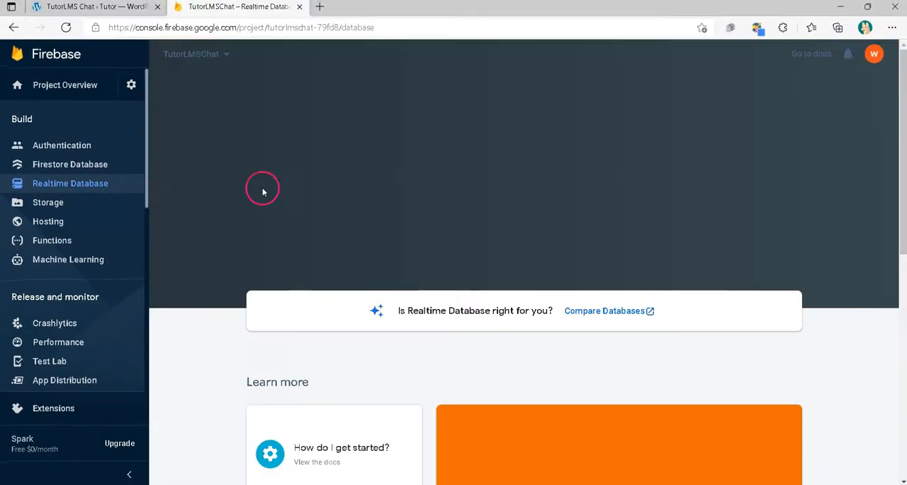
click(276, 204)
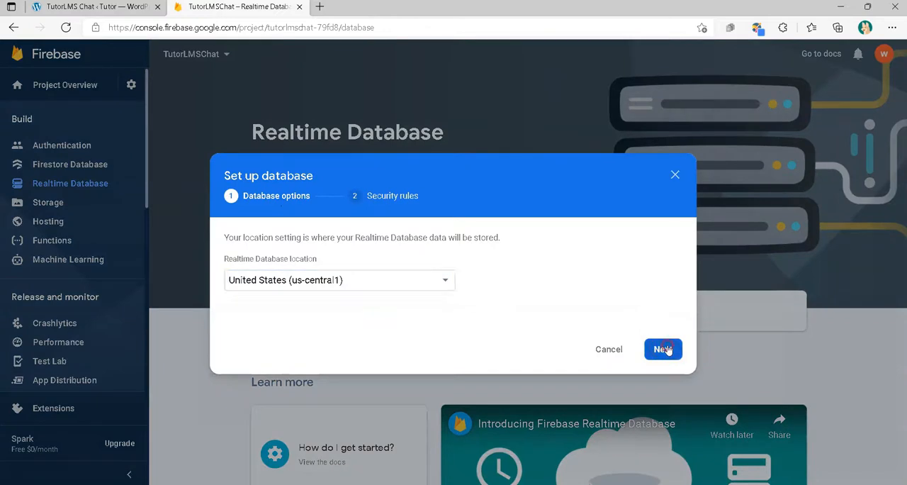
click(664, 350)
click(663, 381)
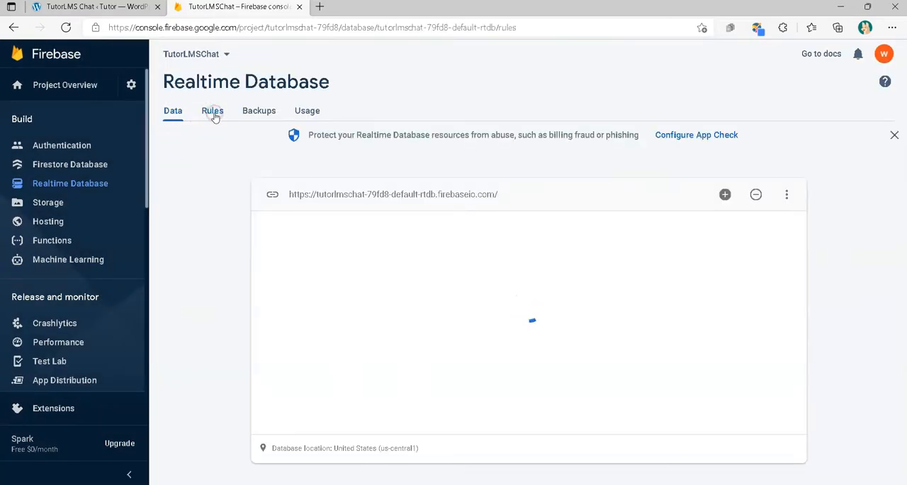
Set both the .read and .write rules of the Realtime Database to true and publish them
click(213, 113)
click(473, 239)
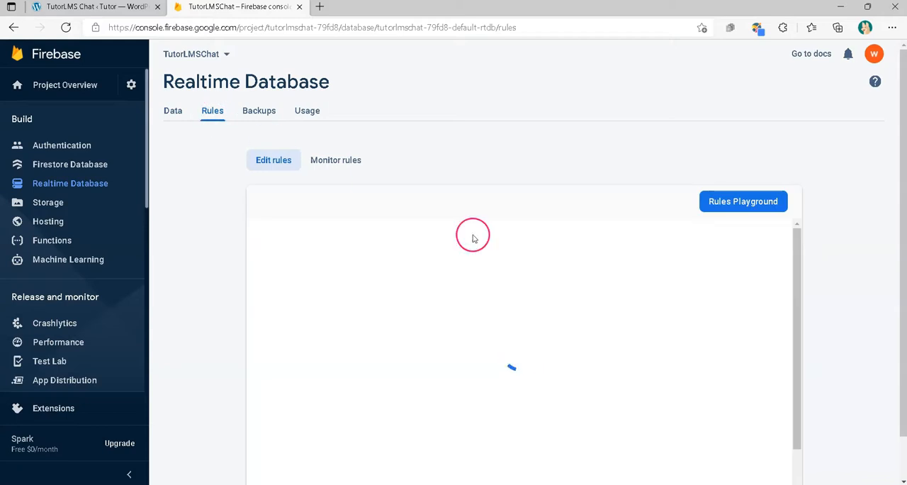
click(362, 248)
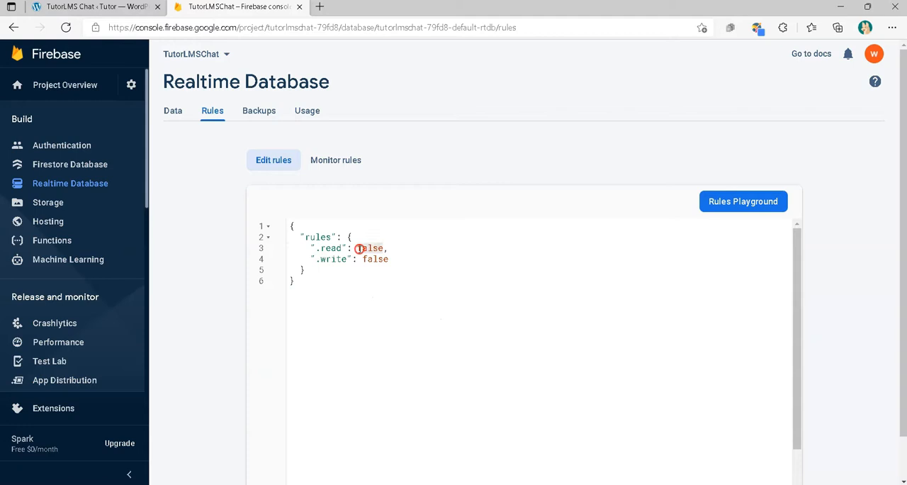
text(tru)
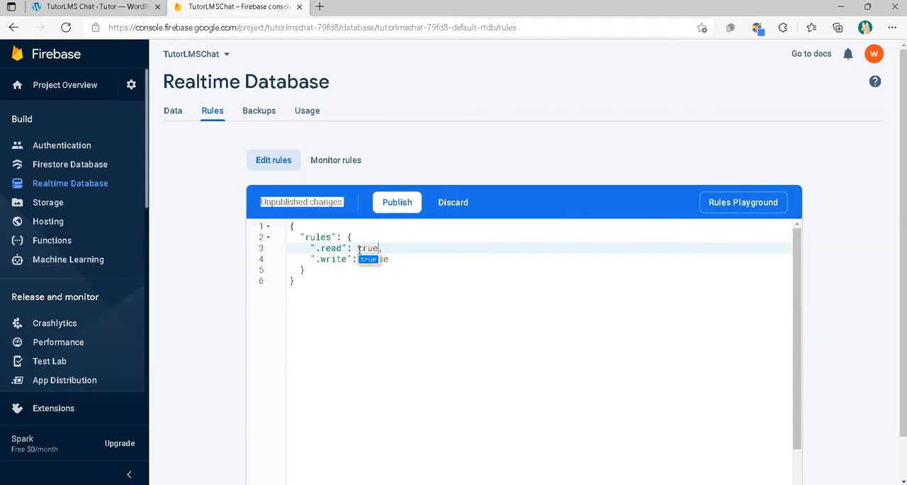
click(393, 257)
double_click(372, 258)
text(true)
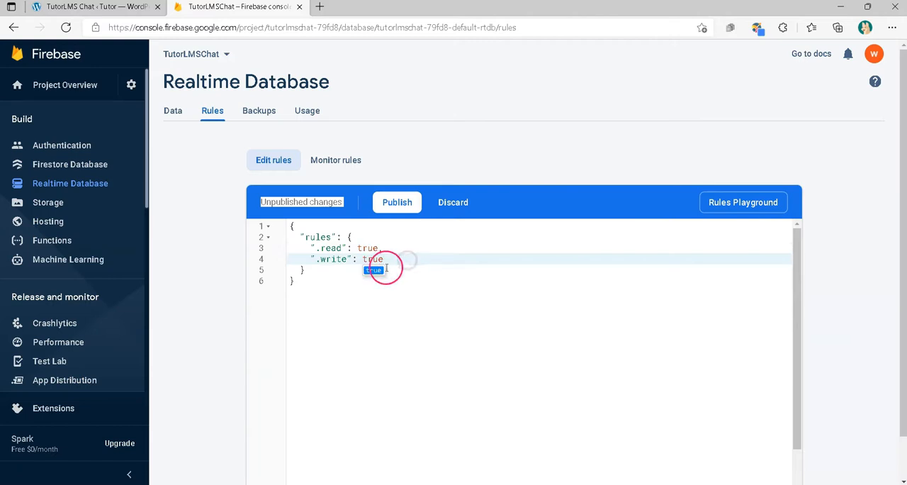
click(397, 204)
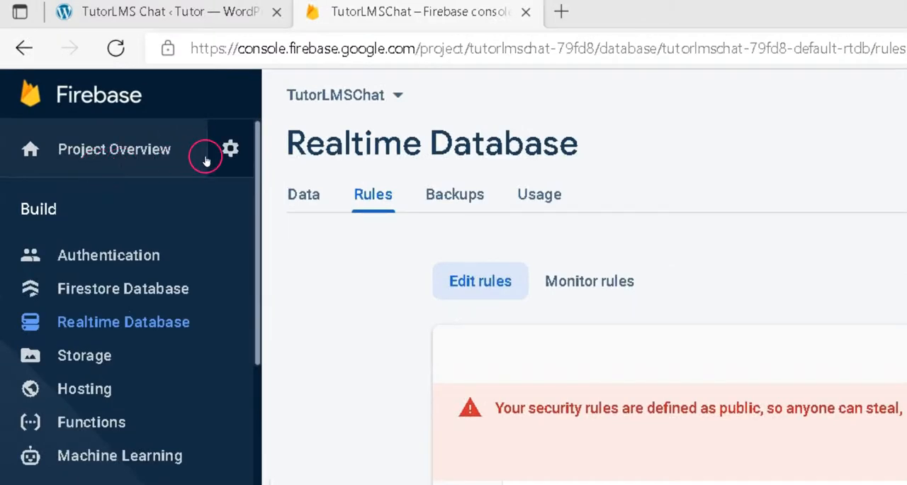
Open the general project settings and go to the platform choices for the project's apps
click(226, 151)
click(290, 150)
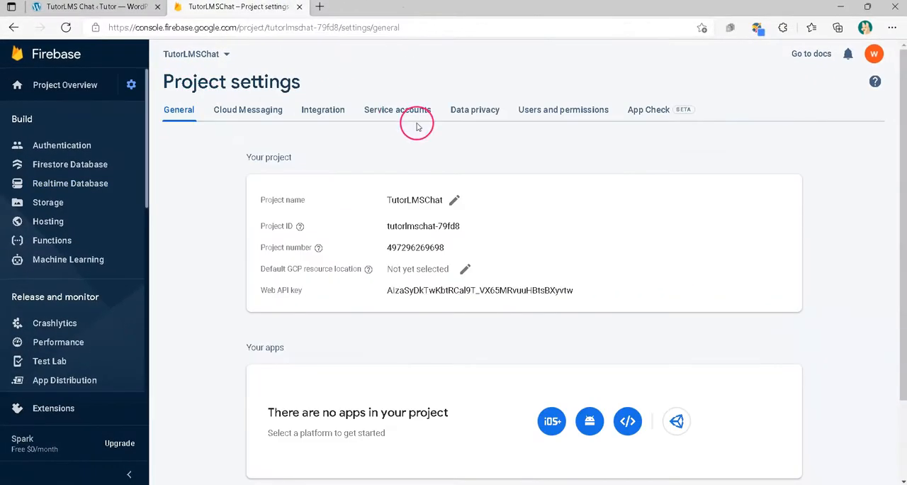
scroll(326, 375, down, 3)
drag(269, 339, 381, 342)
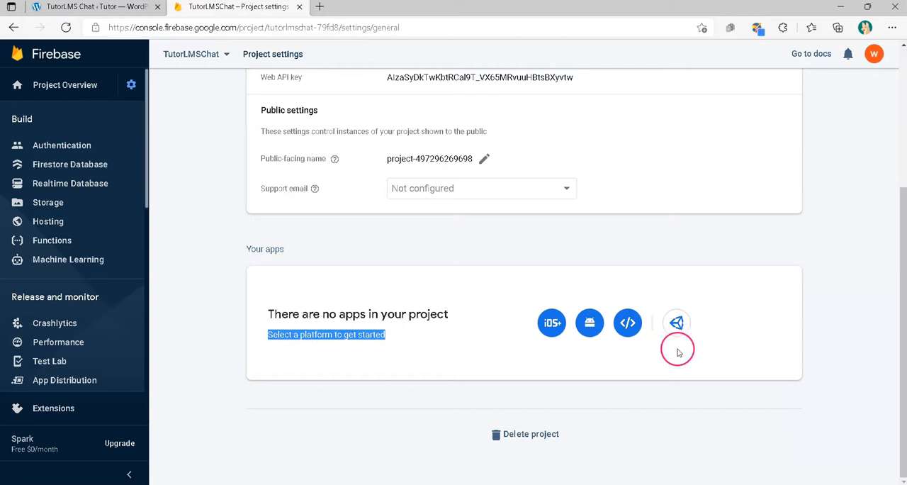
click(641, 355)
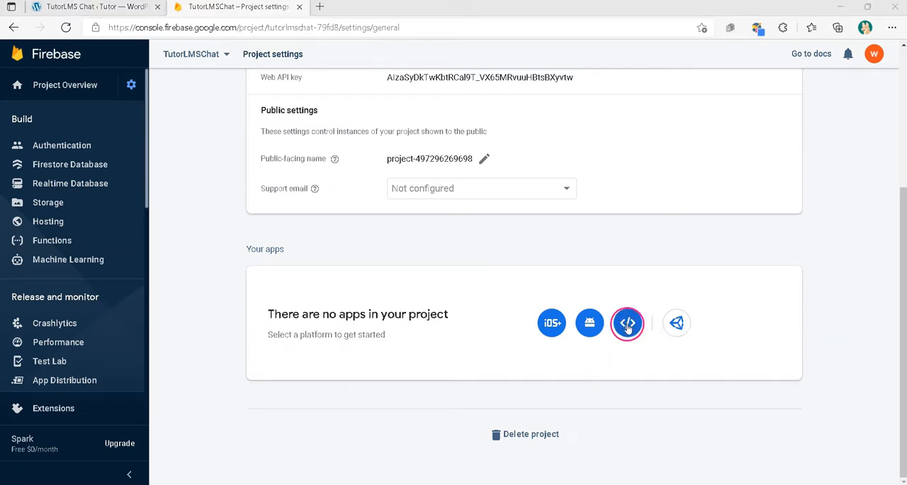
Register a web app in the project with a nickname beginning "tutorL", without setting up Firebase Hosting
click(627, 325)
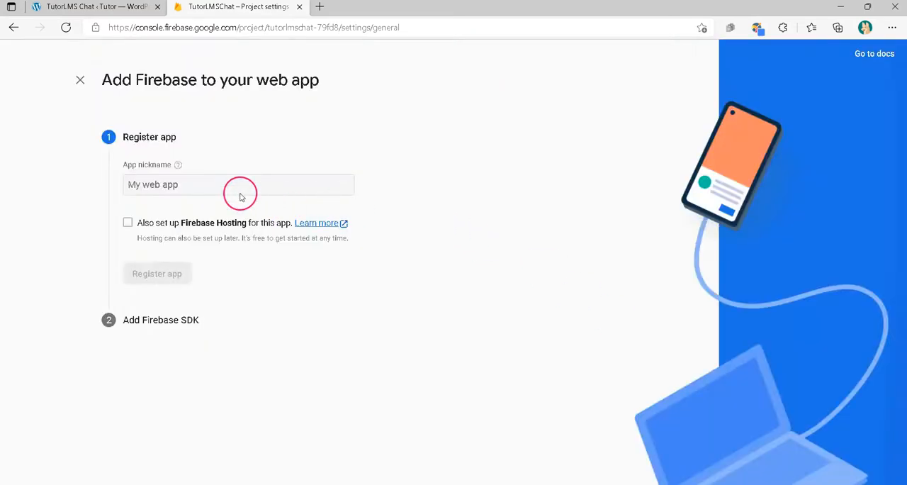
click(174, 187)
text(tutorLMSchat)
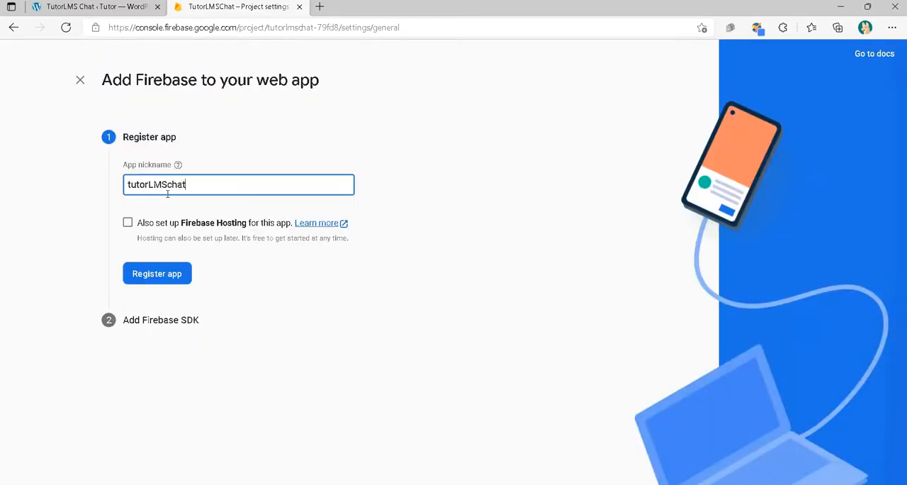
click(148, 269)
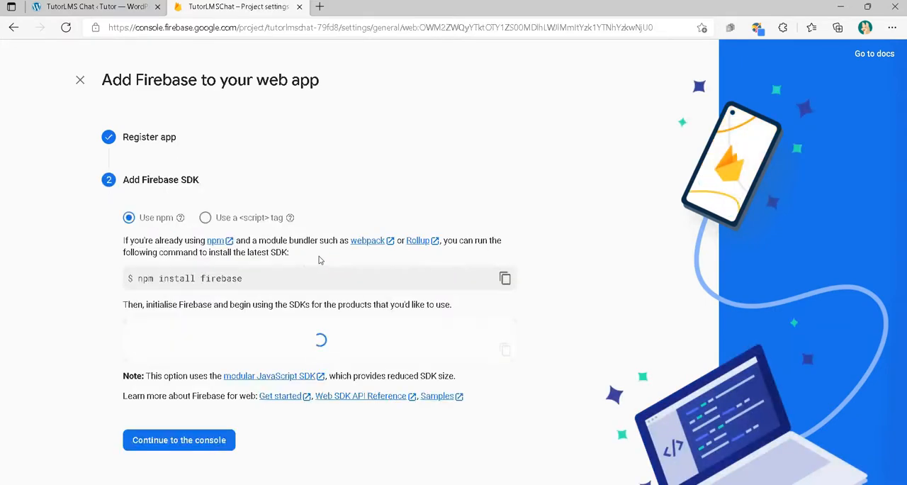
Examine the firebaseConfig entries from apiKey to measurementId in the web app's SDK code
scroll(319, 261, down, 3)
click(198, 249)
drag(146, 214, 316, 312)
click(316, 311)
drag(145, 213, 296, 297)
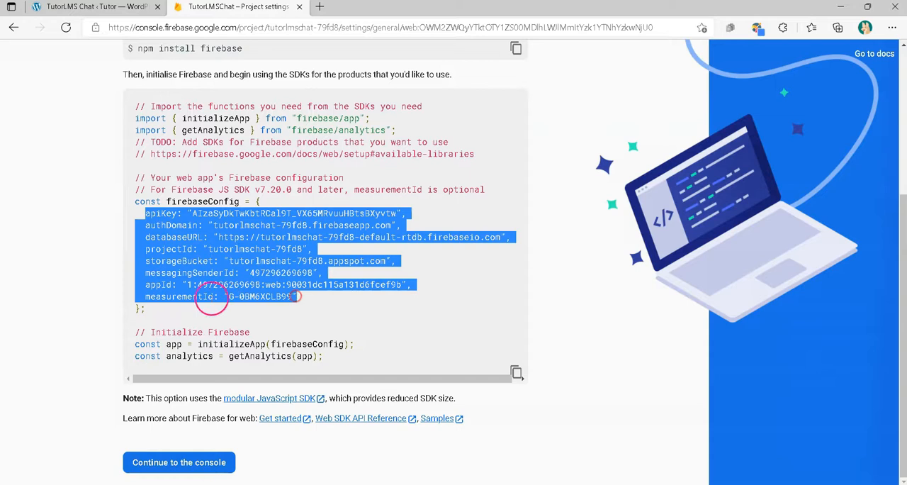
click(322, 307)
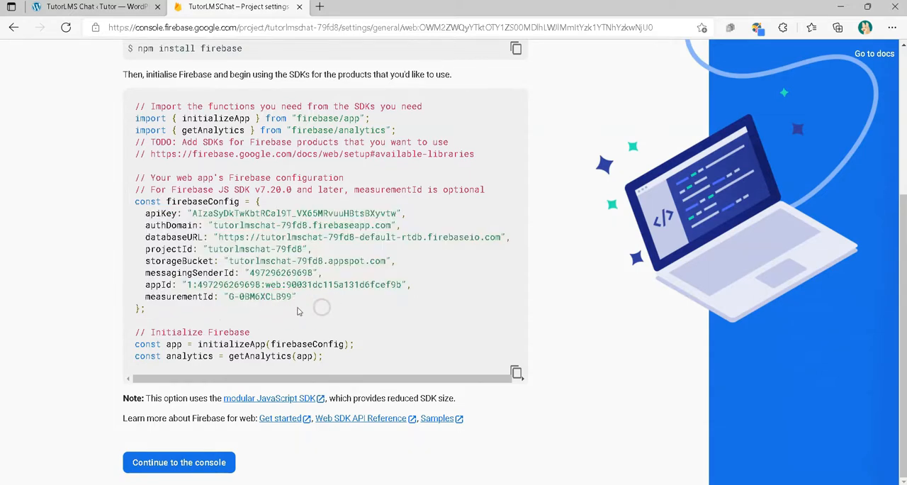
drag(145, 212, 321, 319)
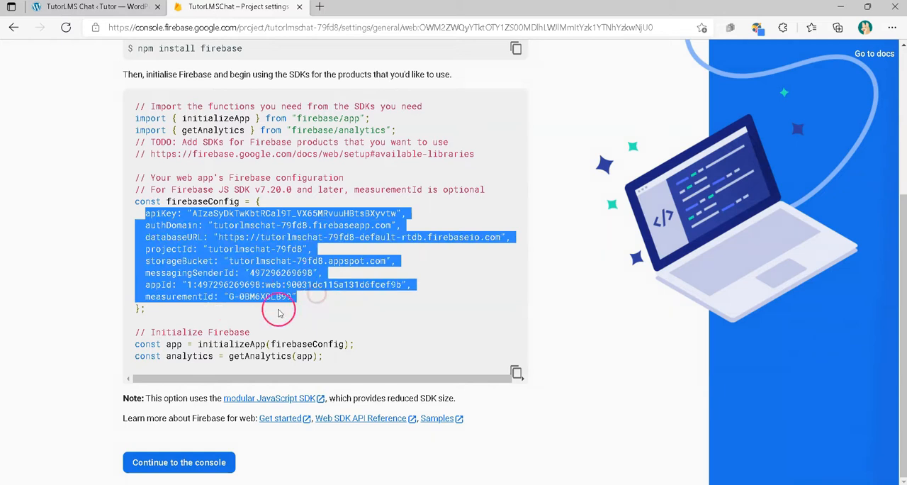
click(349, 306)
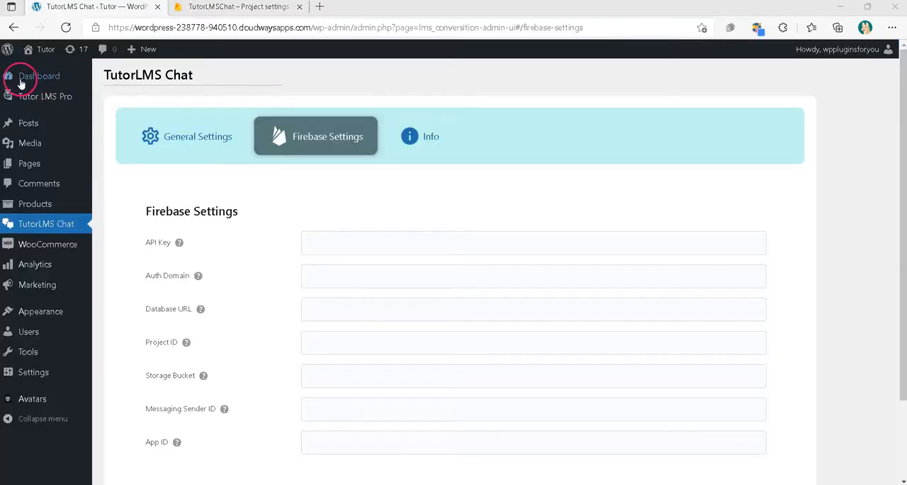
mouse_move(36, 83)
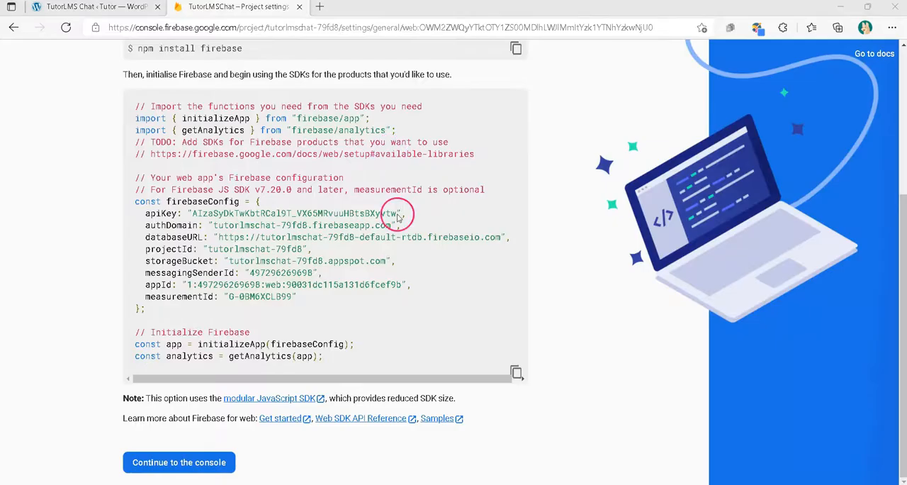
Copy the apiKey value from firebaseConfig into the API Key field of the TutorLMS Chat Firebase settings in WordPress
click(398, 215)
drag(358, 214, 190, 215)
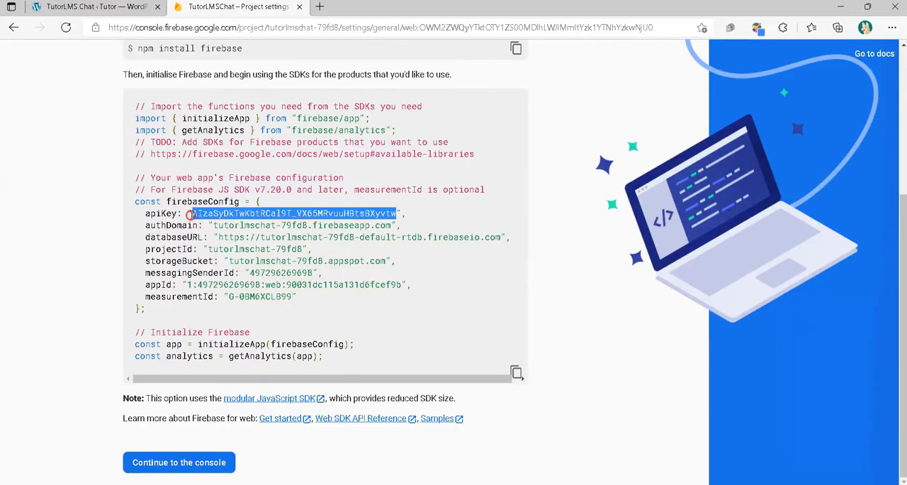
right_click(222, 216)
click(234, 224)
click(122, 7)
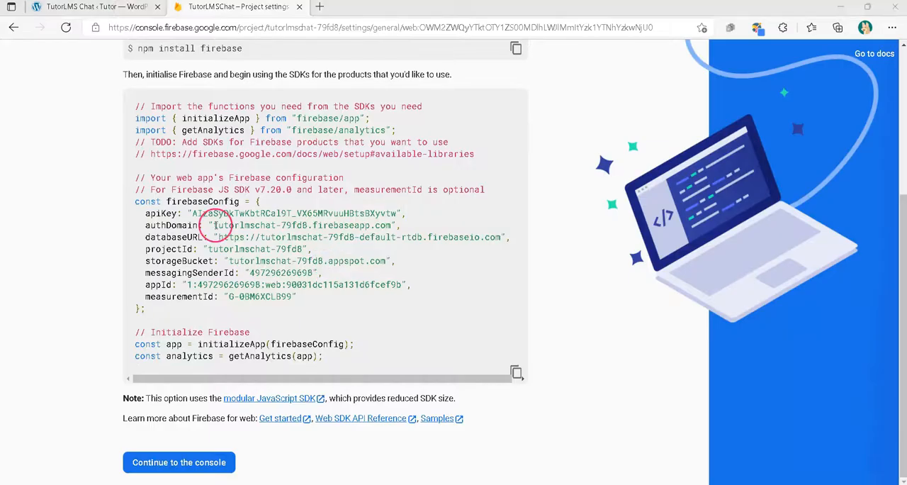
Copy the authDomain value tutorlmschat-79fd8.firebaseapp.com from the Firebase console into the plugin's Auth Domain field
drag(214, 225, 346, 224)
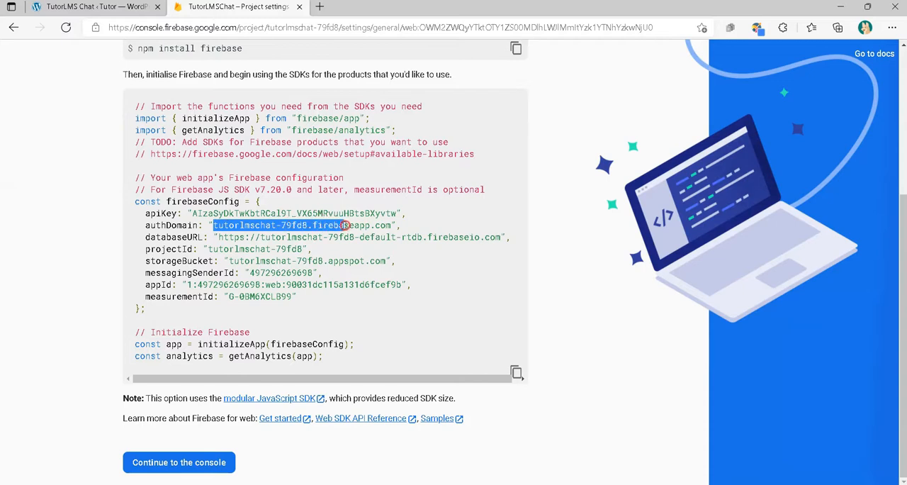
right_click(390, 224)
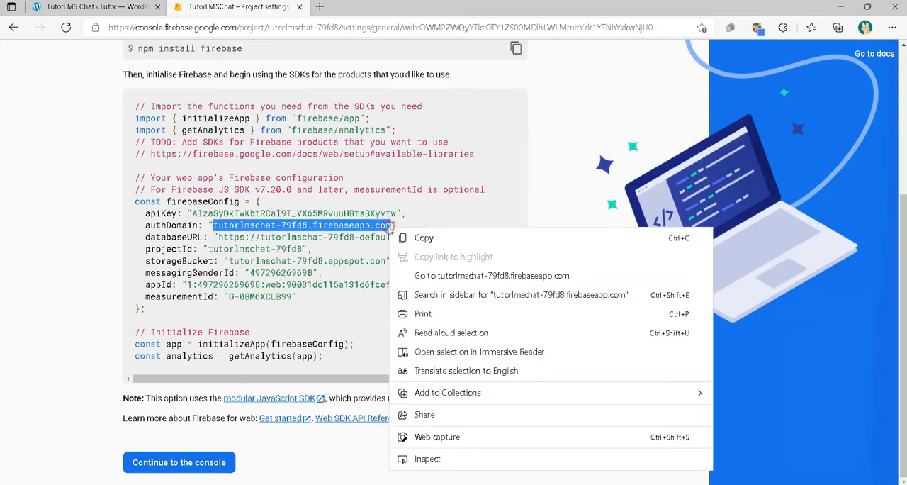
click(430, 237)
click(42, 8)
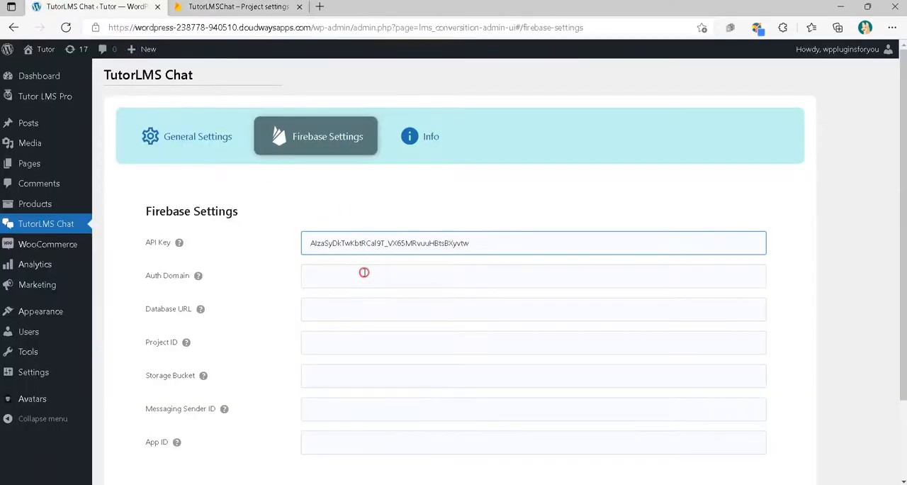
right_click(361, 273)
click(415, 293)
Examine the remaining Firebase settings fields: Database URL, Project ID, Storage Bucket, Messaging Sender ID and App ID
scroll(149, 243, down, 1)
drag(147, 242, 196, 364)
click(240, 373)
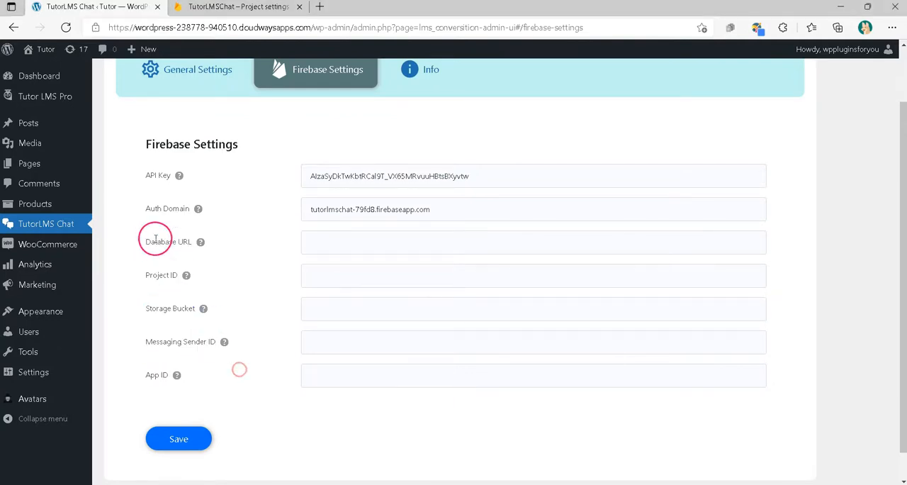
drag(147, 275, 182, 274)
drag(147, 309, 186, 308)
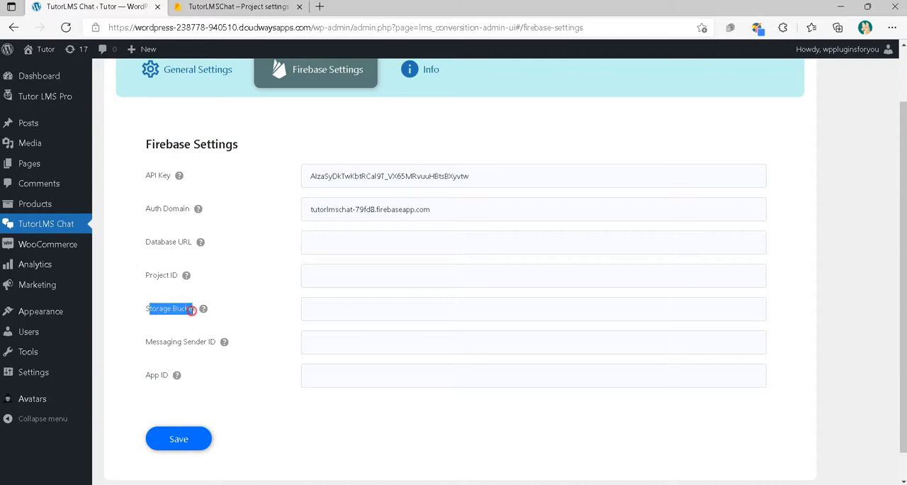
drag(147, 342, 208, 343)
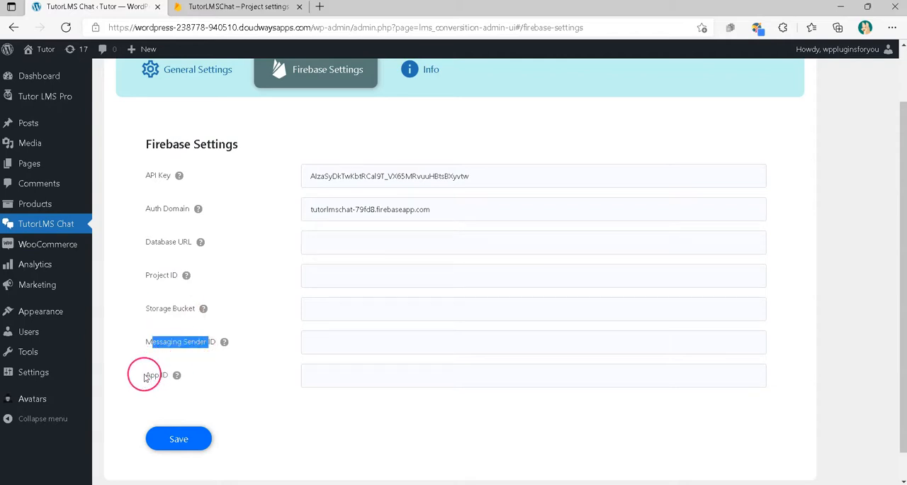
drag(145, 375, 170, 375)
click(247, 379)
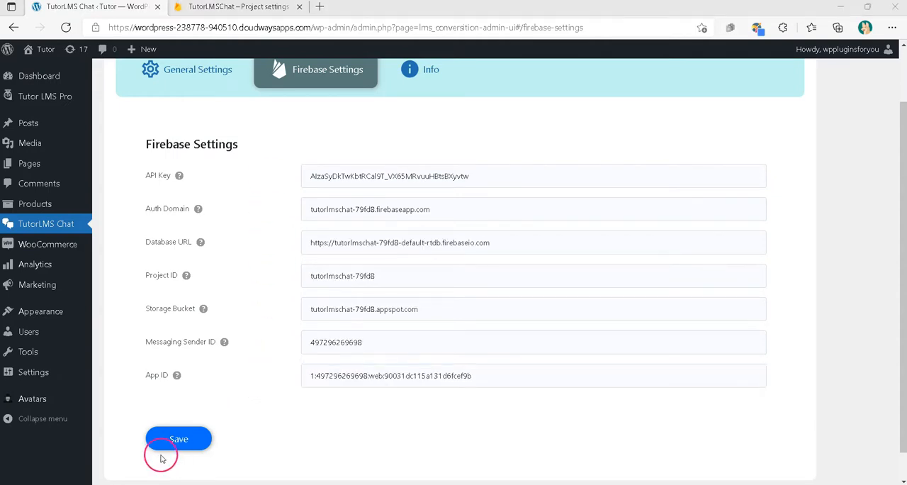
Save the TutorLMS Chat plugin's Firebase settings
click(183, 447)
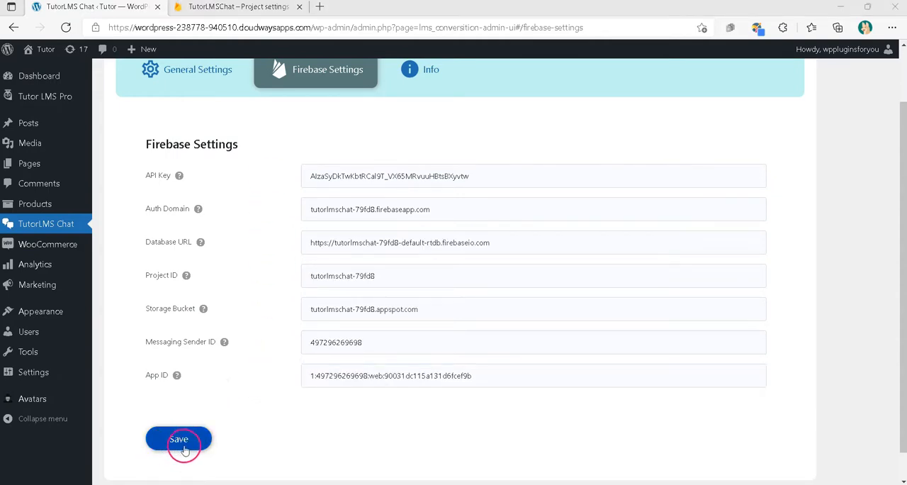